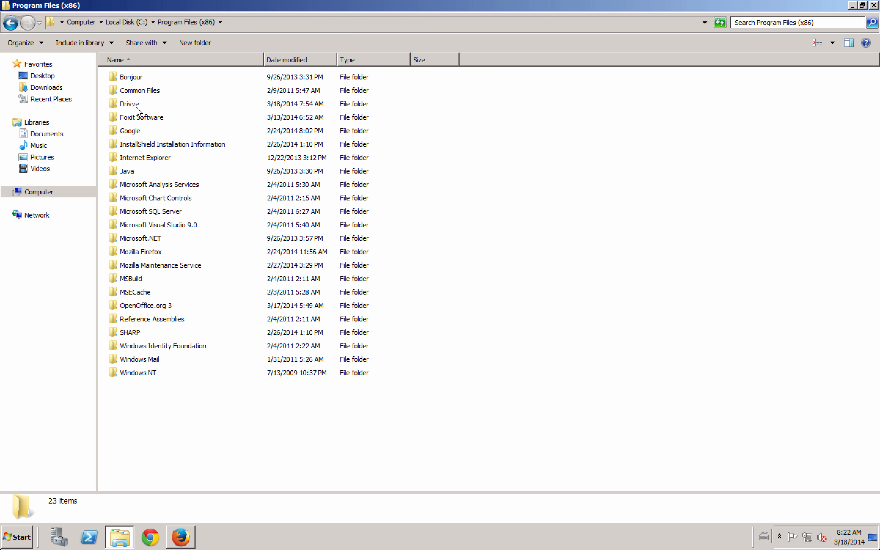
- Browse to Drivve > DrivveDMSetupFiles > DesktopClient and bring up the menu for setup-drivve-desktop-client-1.1.115
double_click(135, 106)
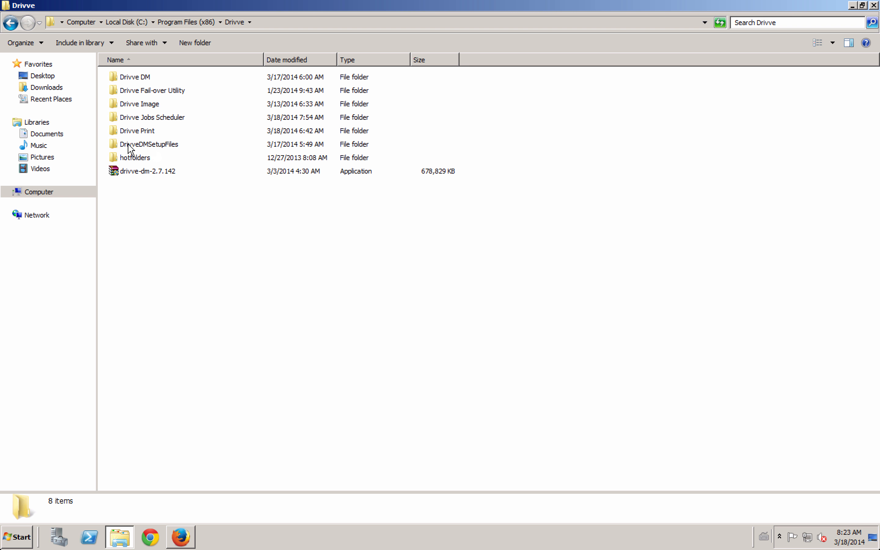
double_click(153, 145)
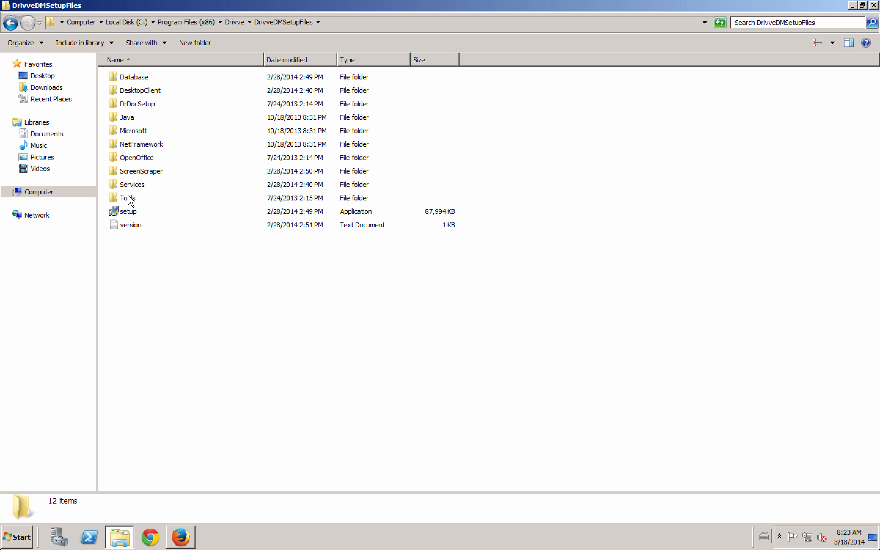
left_click(142, 91)
double_click(142, 91)
left_click(177, 77)
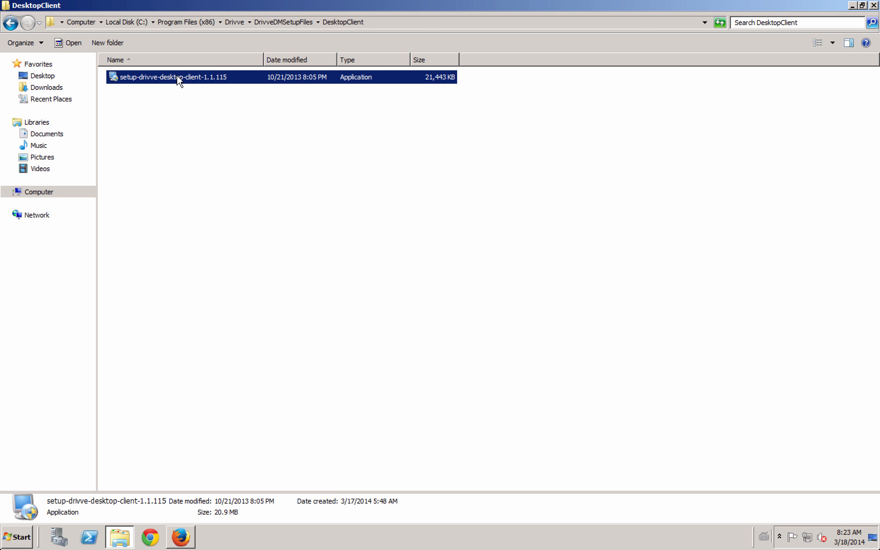
right_click(177, 76)
- Run the Desktop Client setup as administrator, allow it, and accept the license agreement
left_click(204, 91)
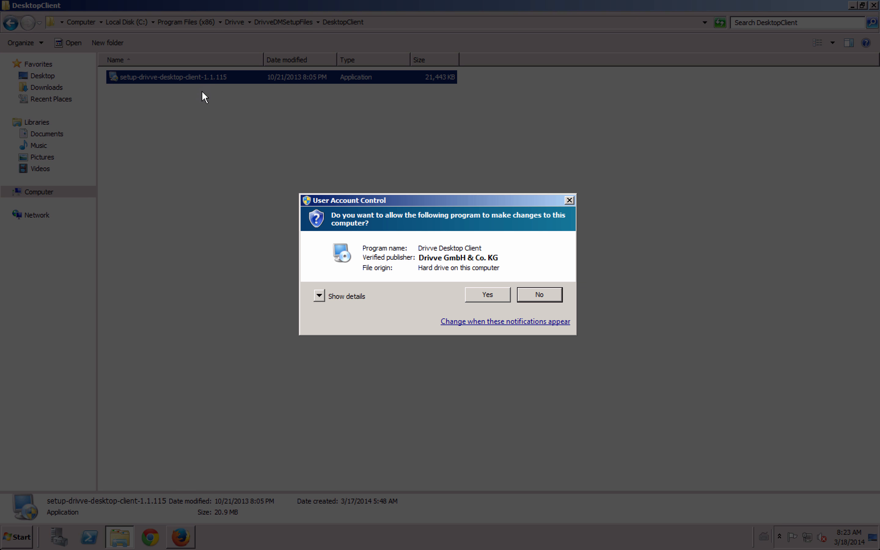
left_click(484, 294)
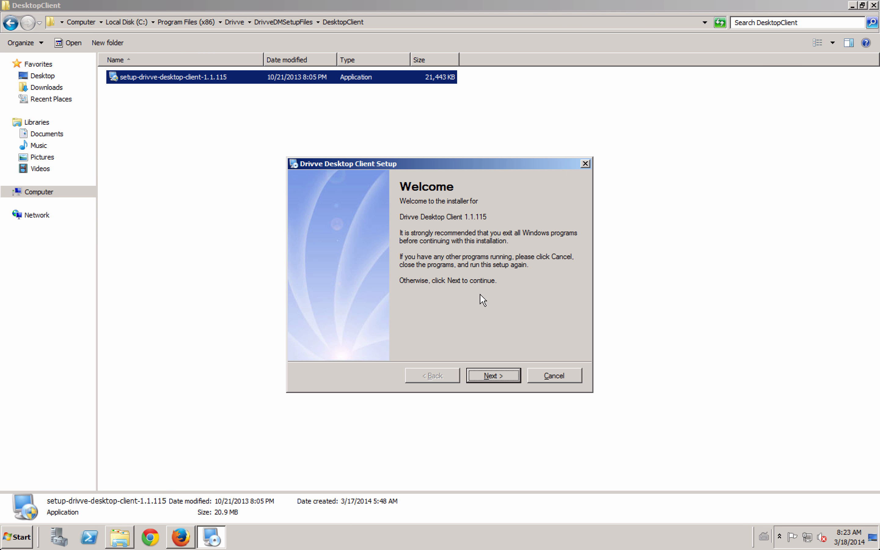
left_click(495, 375)
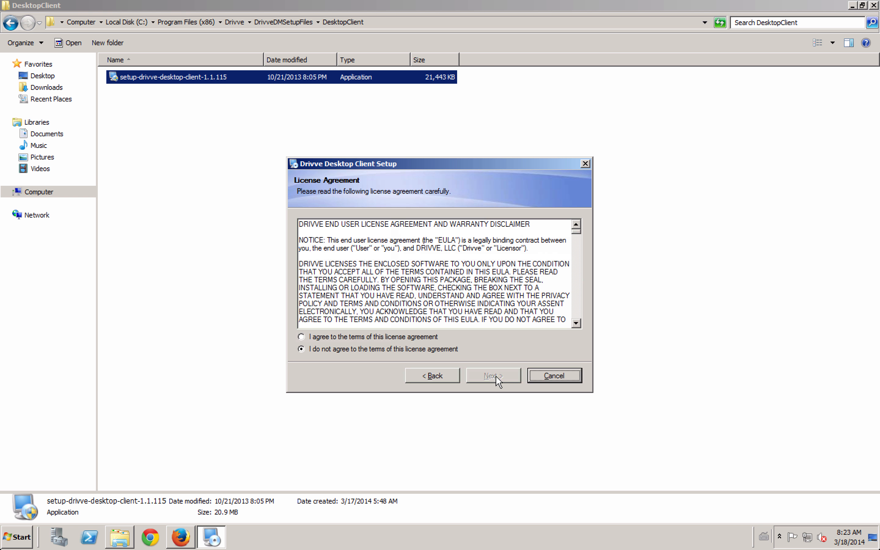
left_click(428, 334)
left_click(489, 375)
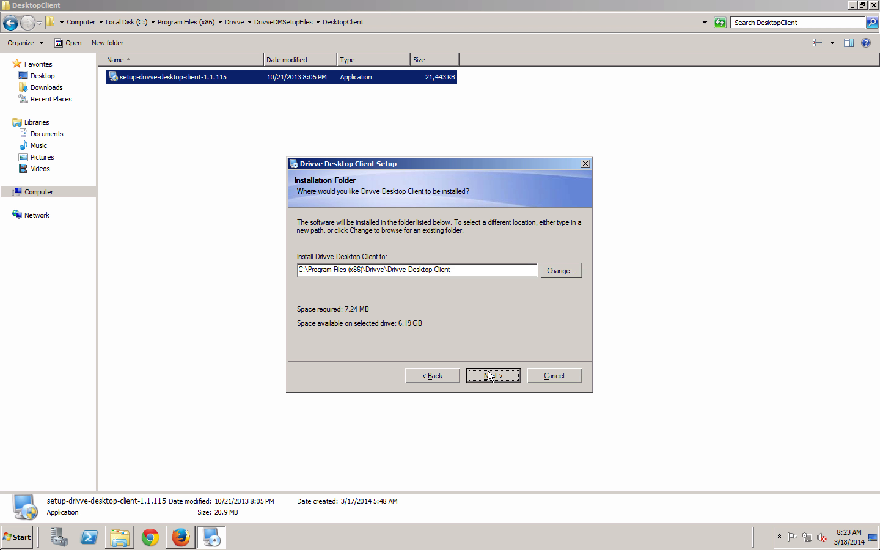
- Keep the default install folder, shortcuts and Drivve Agent package, install 1.1.115, and close the installer
left_click(490, 376)
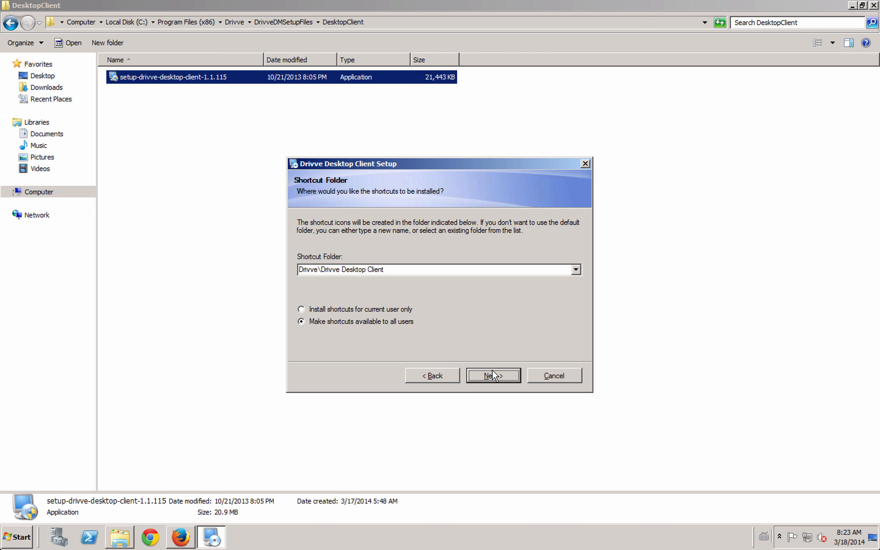
left_click(493, 375)
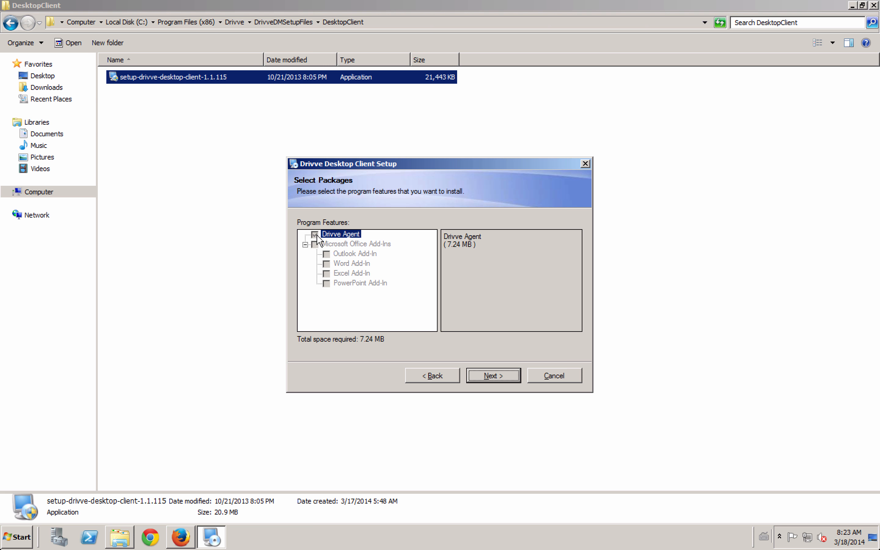
left_click(495, 375)
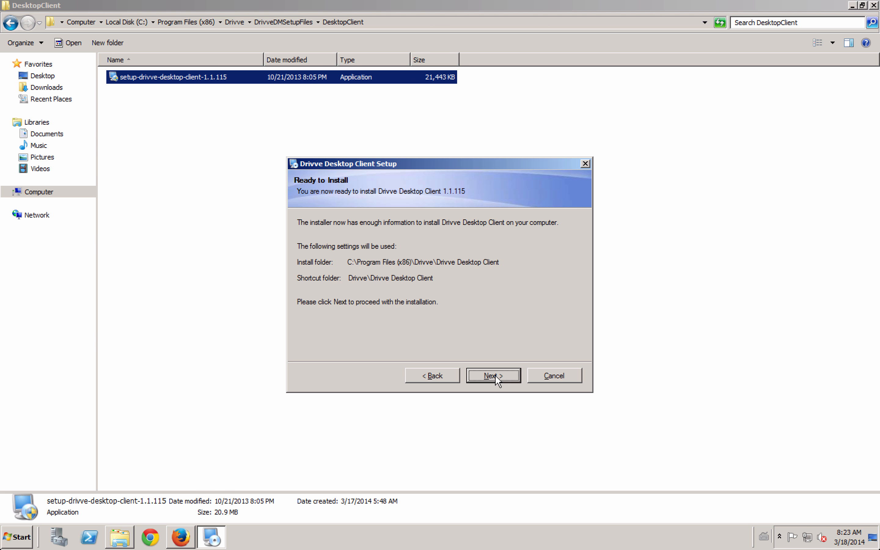
left_click(495, 375)
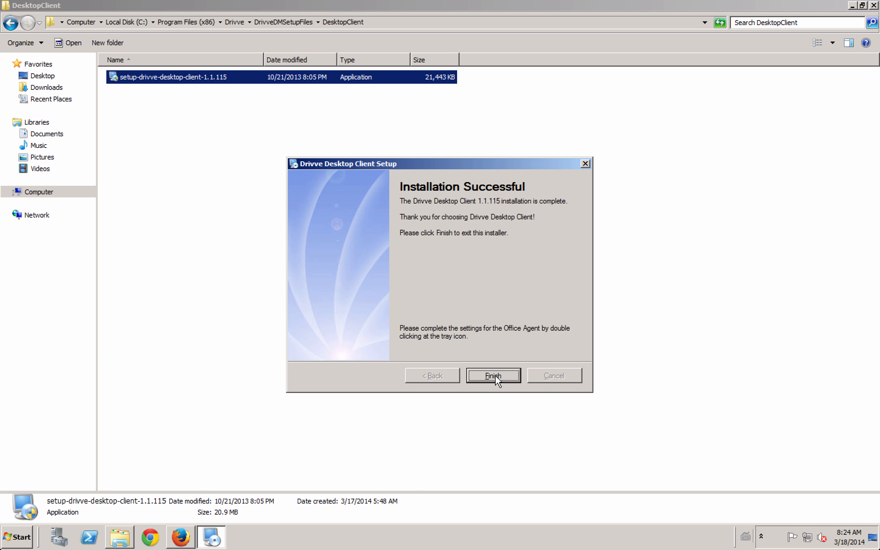
left_click(495, 377)
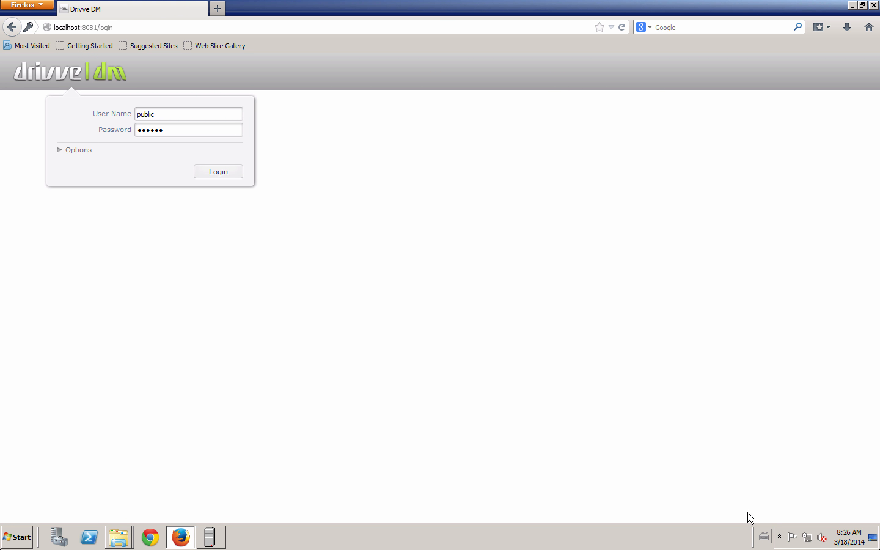
- Open Drivve General Settings from the tray icon and dismiss the invalid password error
left_click(778, 536)
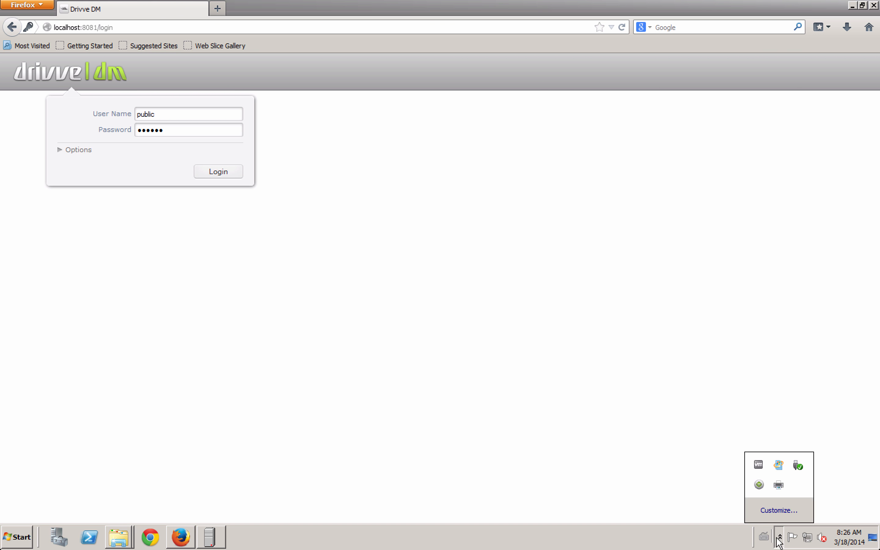
right_click(759, 484)
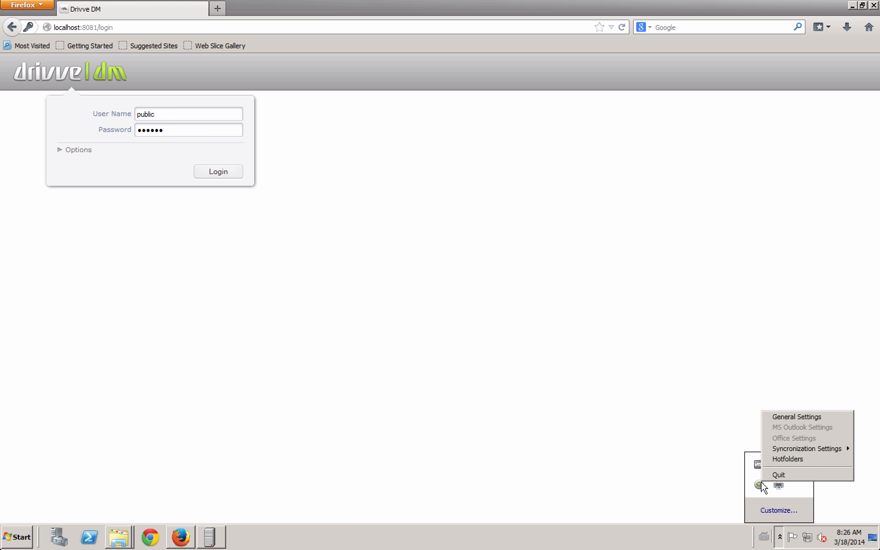
left_click(803, 416)
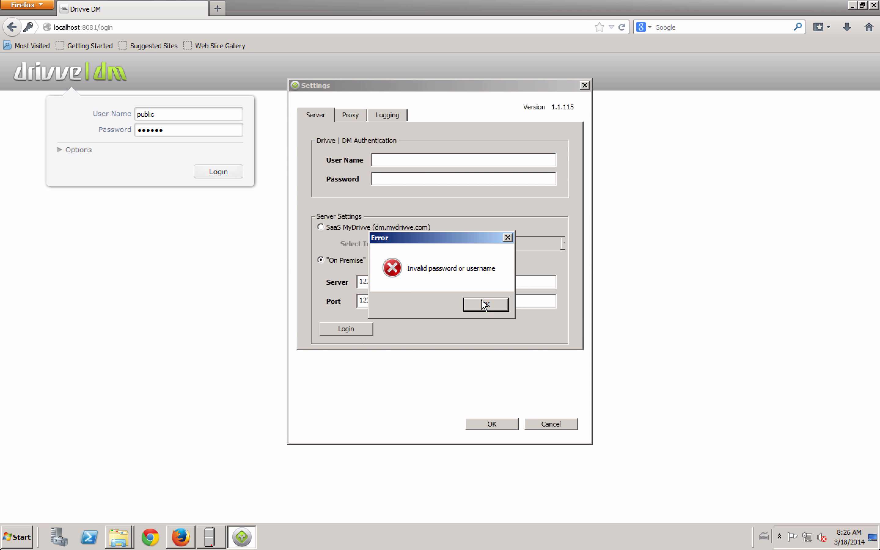
left_click(481, 301)
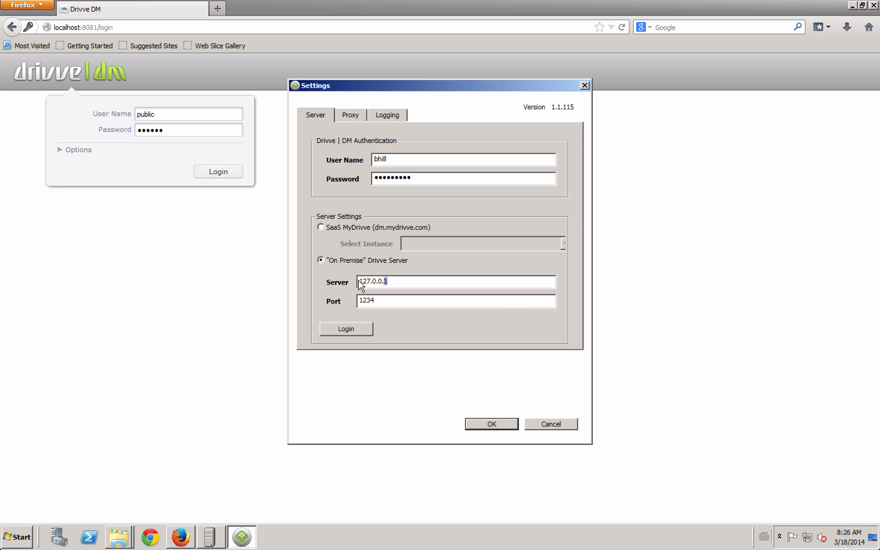
- Set Server 127.0.0.1 and Port 1234, log in successfully, and save the settings
double_click(368, 280)
left_click(397, 280)
double_click(372, 301)
left_click(371, 302)
left_click(356, 331)
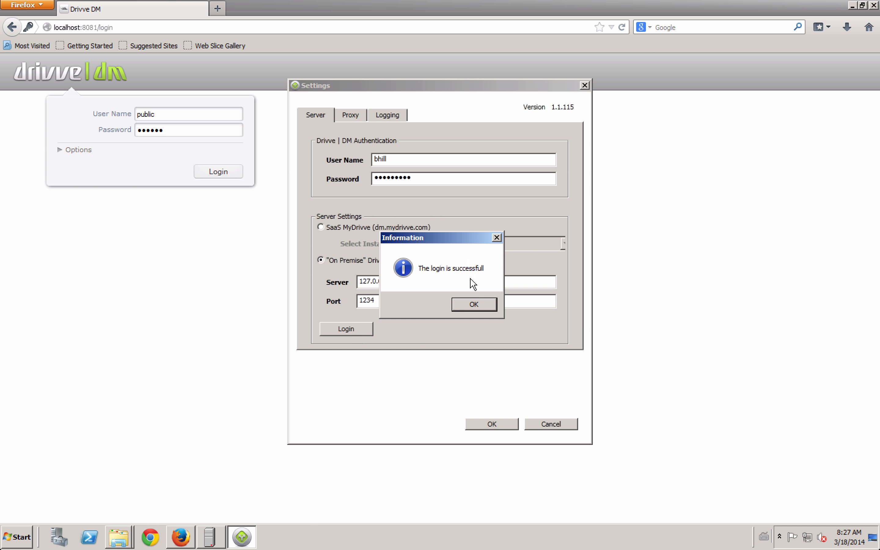
left_click(470, 304)
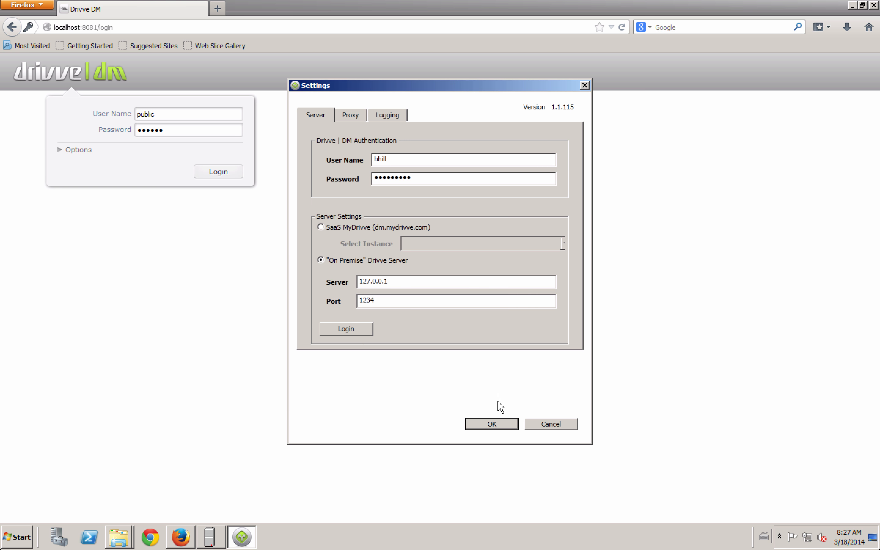
left_click(490, 424)
left_click(780, 537)
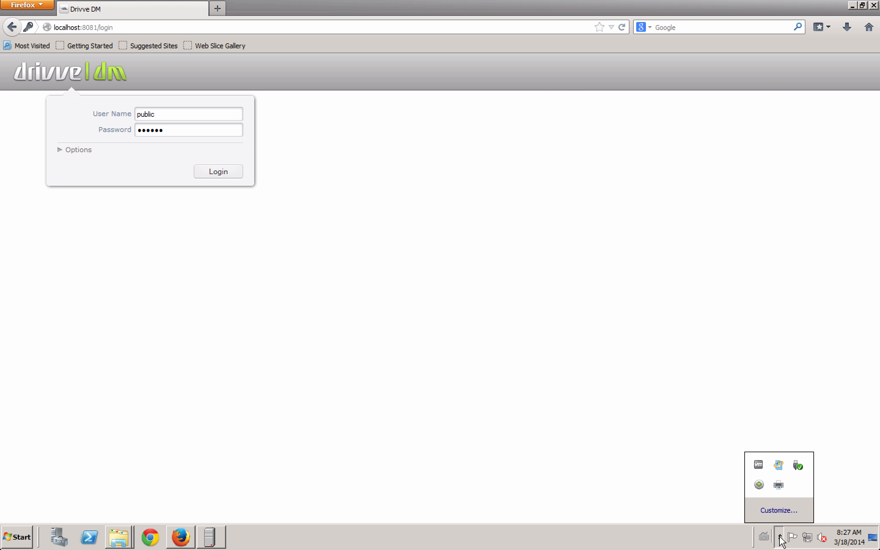
- Change the existing hot folder path to the Desktop scans folder in Hotfolders and save it
right_click(759, 485)
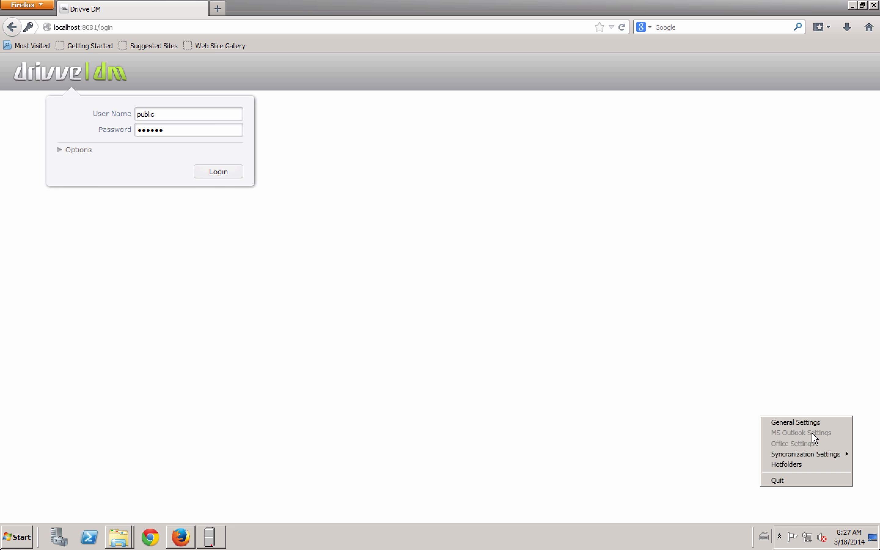
left_click(802, 464)
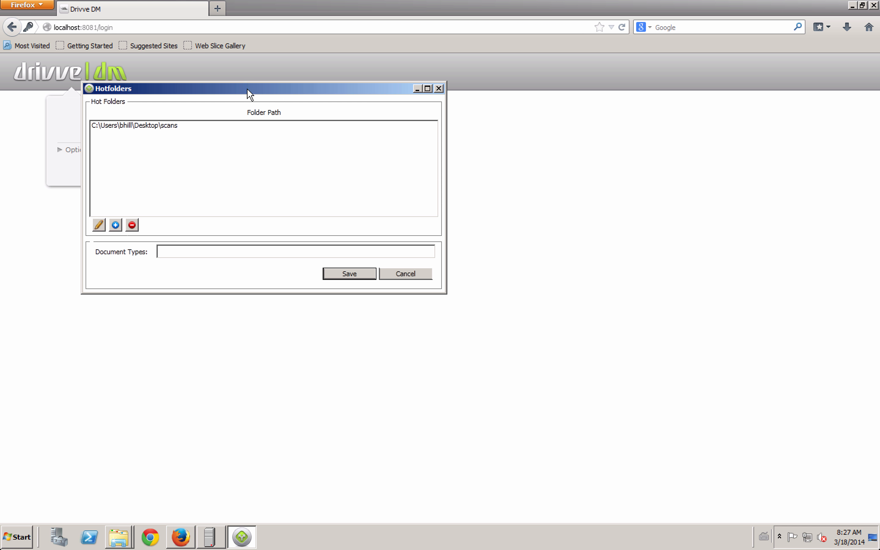
left_click_drag(246, 88, 383, 116)
left_click(335, 155)
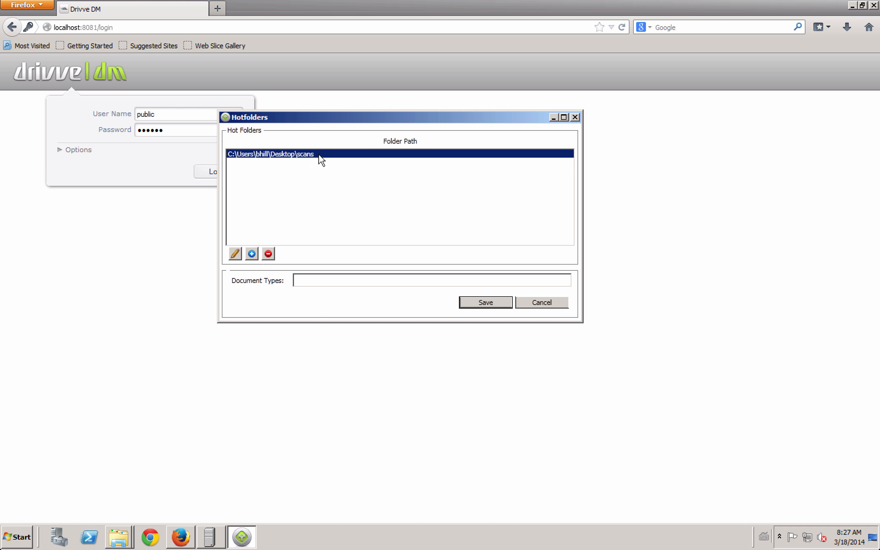
left_click(235, 253)
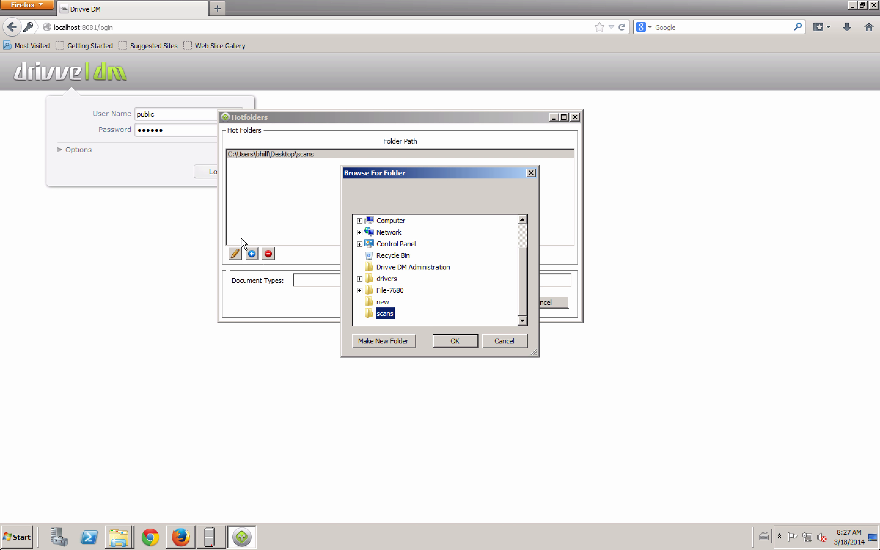
left_click(455, 342)
left_click(319, 282)
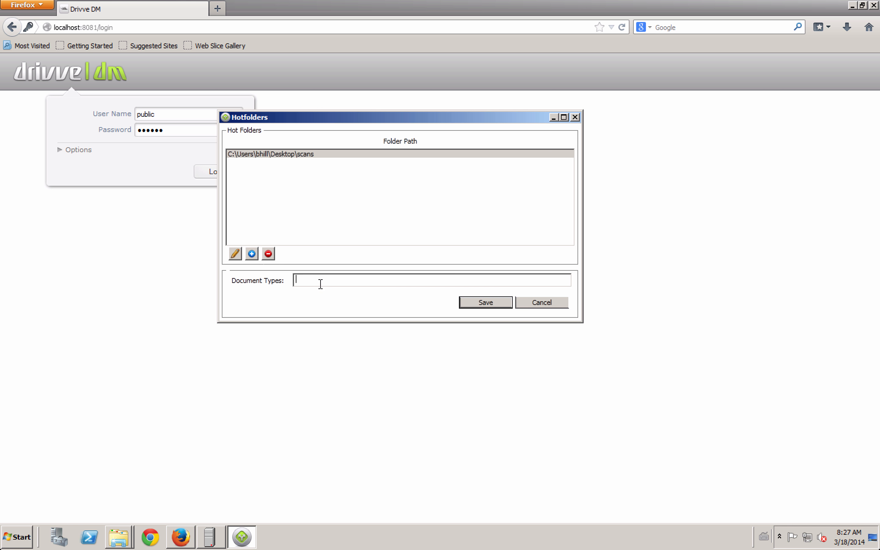
left_click(470, 301)
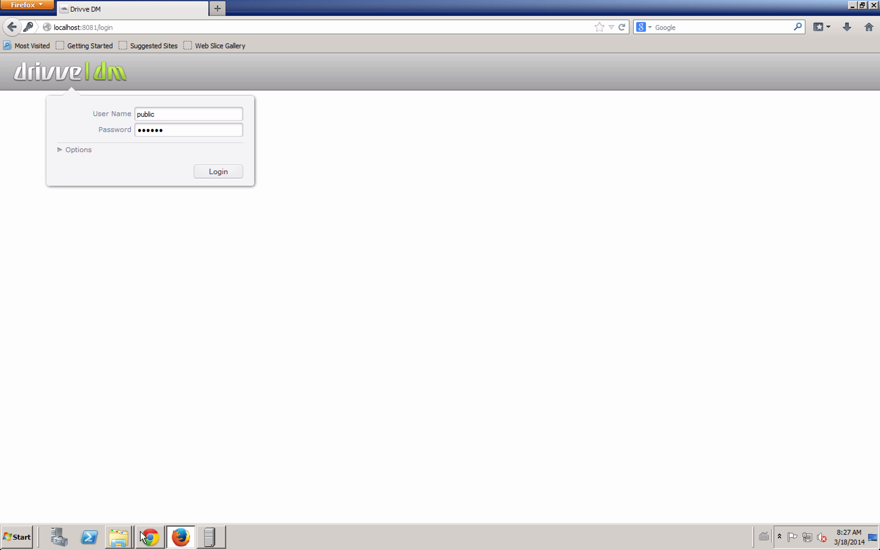
left_click(121, 534)
- Create a new text document on the desktop named 'test to dm'
left_click(114, 495)
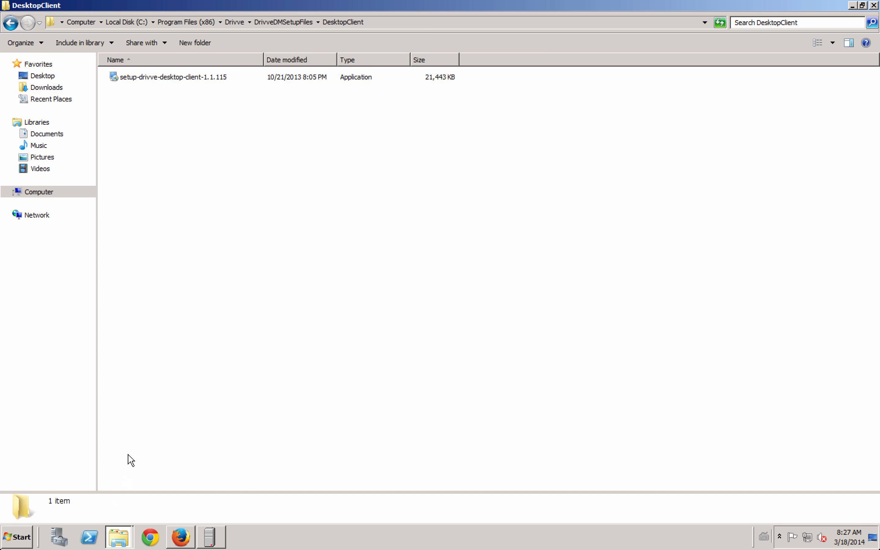
left_click(58, 77)
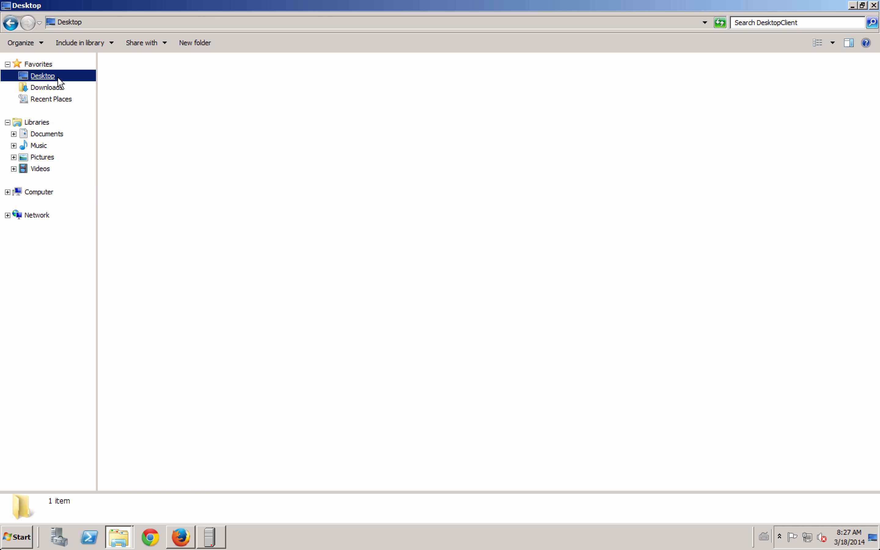
left_click(371, 271)
right_click(416, 240)
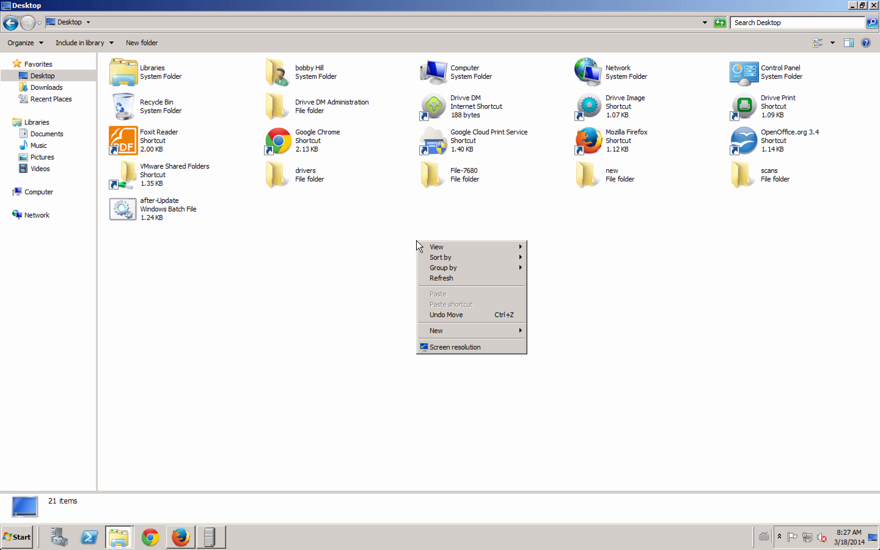
mouse_move(465, 336)
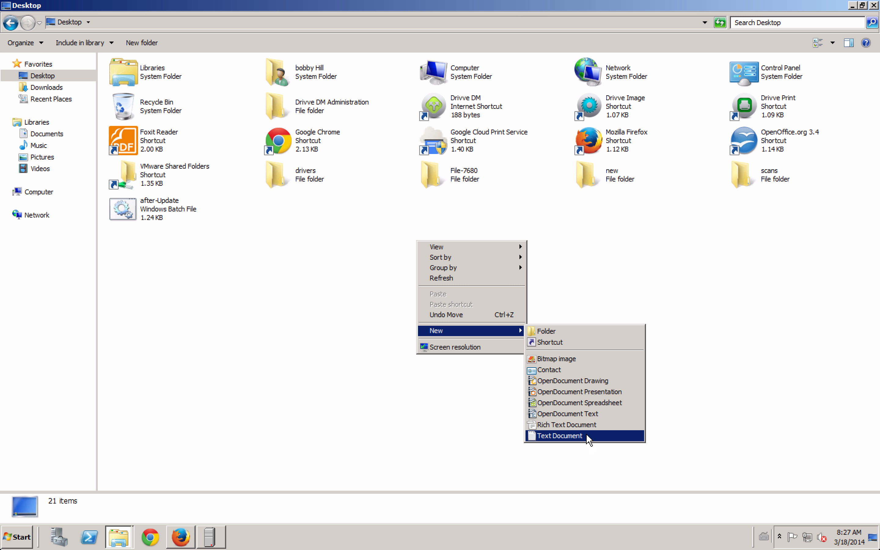
left_click(560, 435)
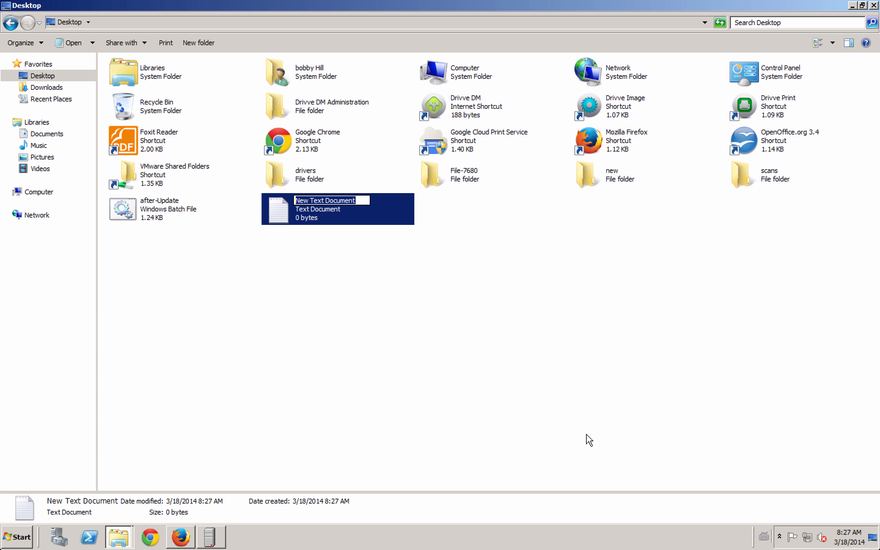
type("test to dm")
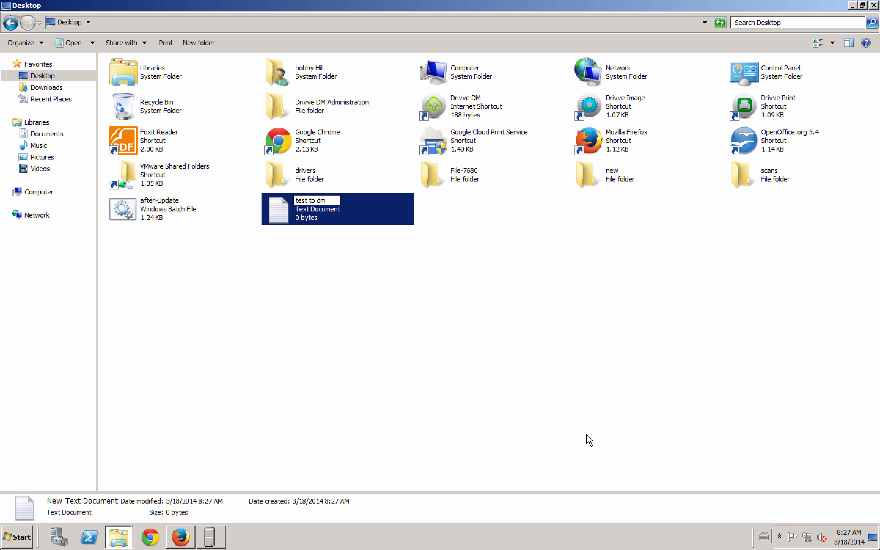
key("Return")
- Write 'sdfsdvddvs' into test to dm in Notepad and save it
left_click(467, 293)
left_click(360, 216)
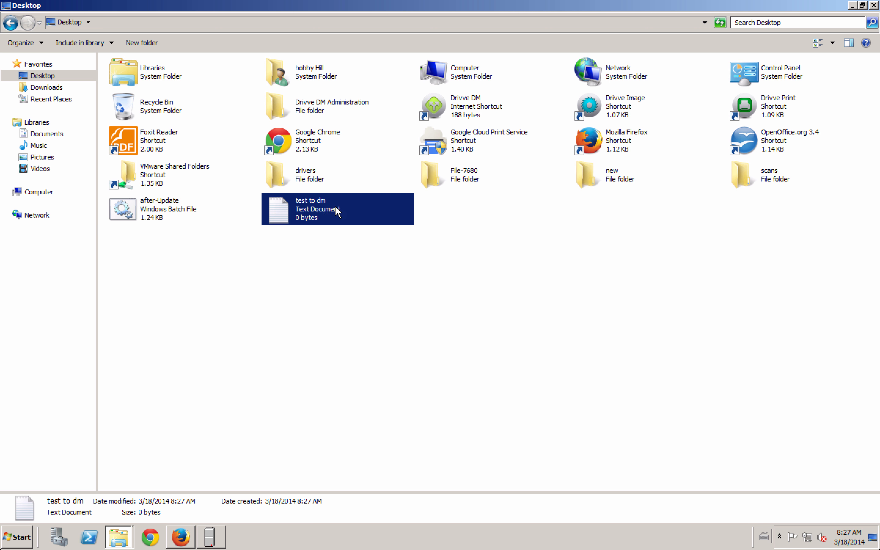
double_click(316, 208)
type("sdfsdvddvs")
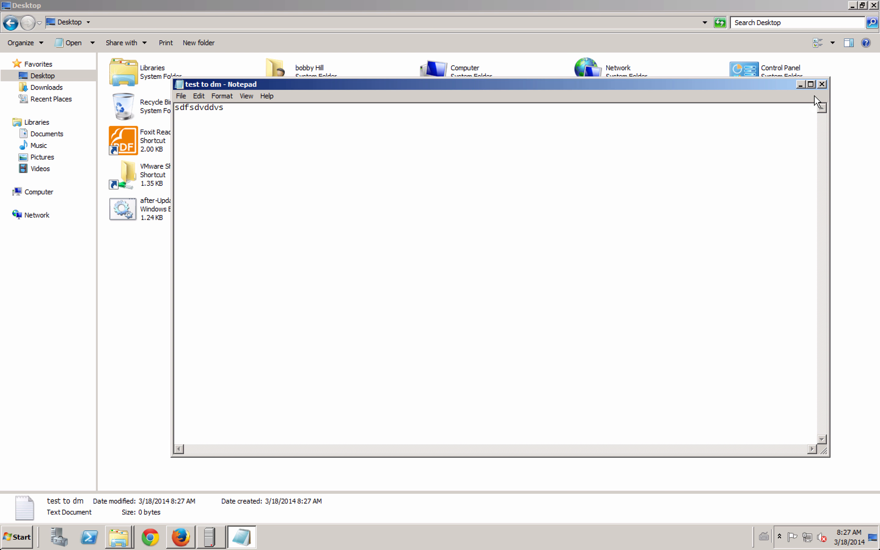
left_click(822, 84)
left_click(423, 276)
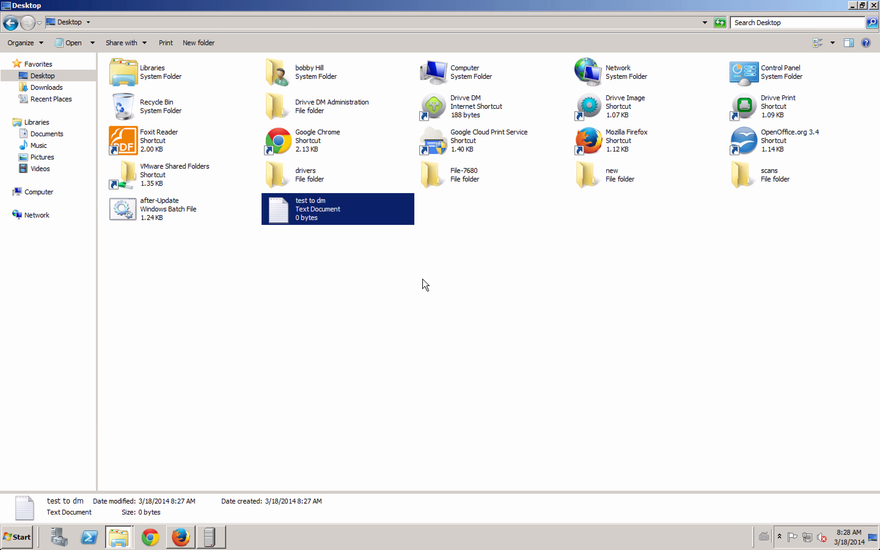
left_click(369, 257)
left_click(320, 215)
- Drop test to dm into the scans hot folder and set its filing path to Accounting › AP
left_click_drag(318, 221, 817, 191)
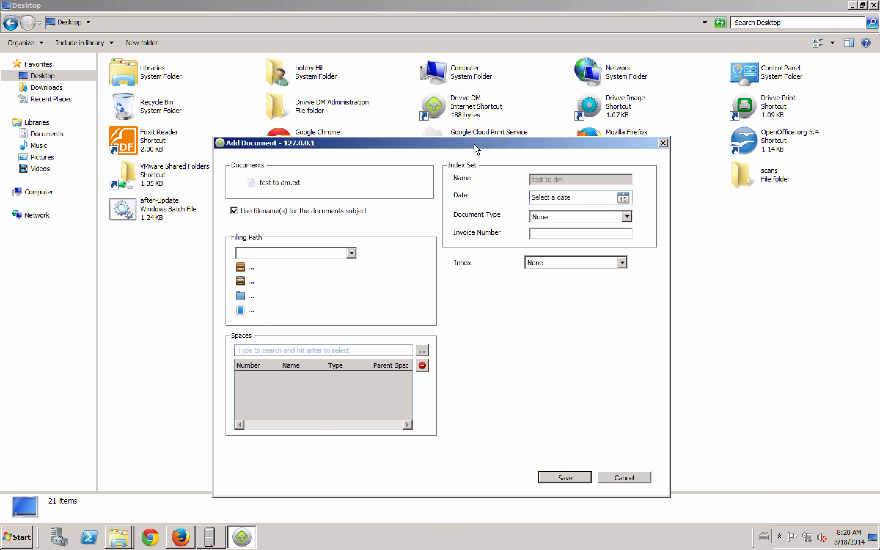
left_click_drag(474, 145, 483, 96)
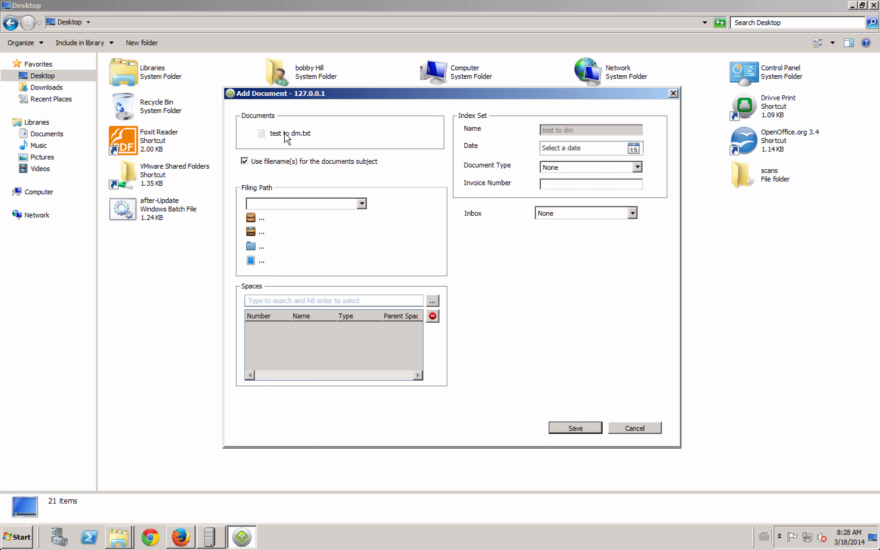
left_click(257, 229)
left_click(232, 173)
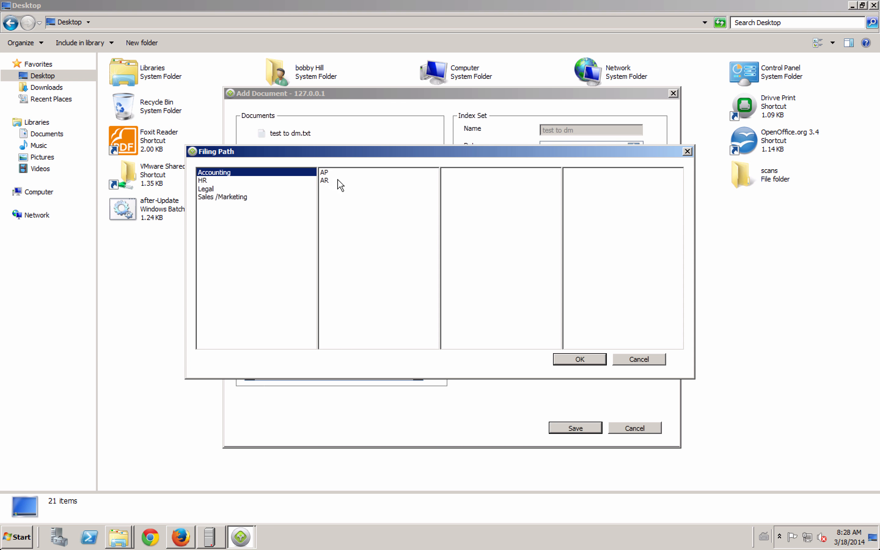
left_click(346, 173)
left_click(579, 359)
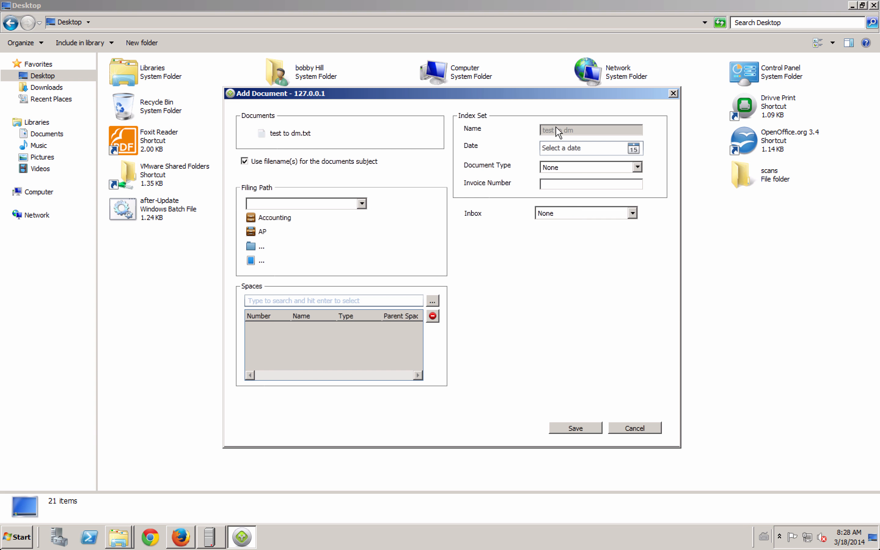
left_click(568, 166)
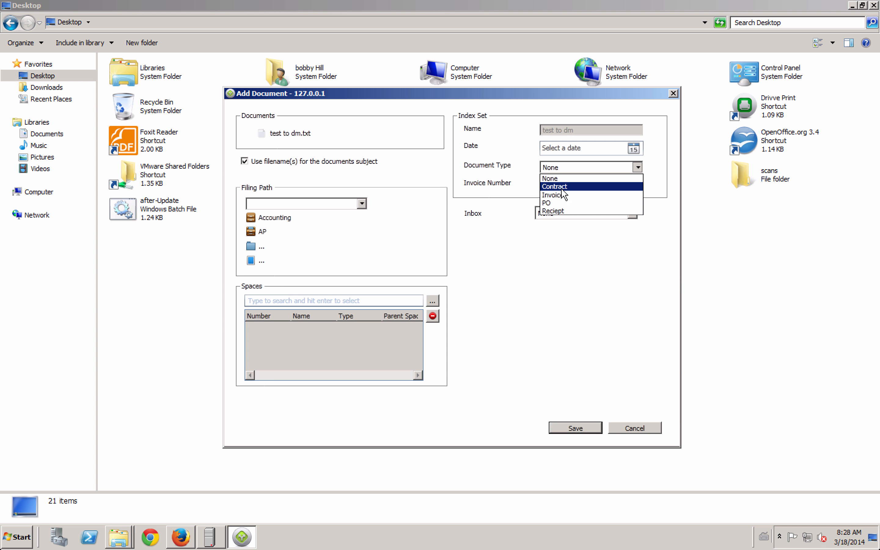
- Index the document as type PO with its invoice number, date 3/18/2014 and space B's Beverages, then save
left_click(555, 202)
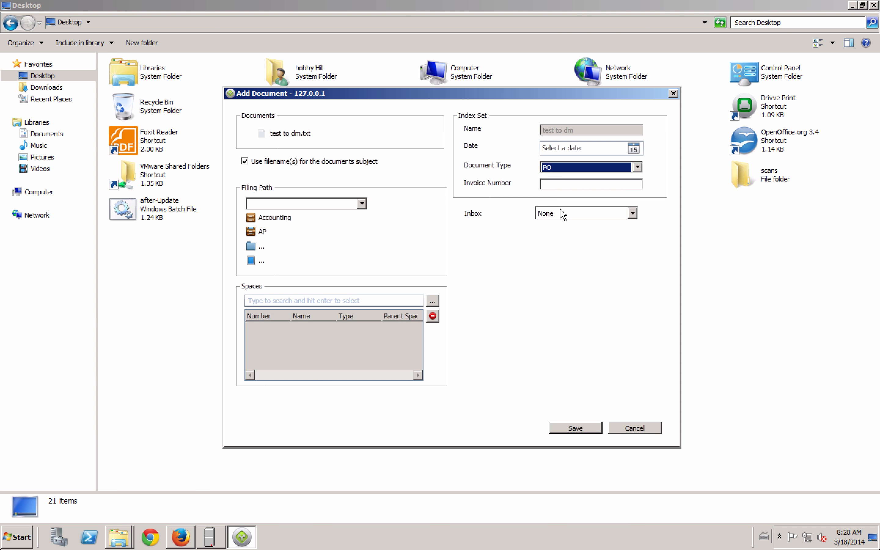
left_click(553, 183)
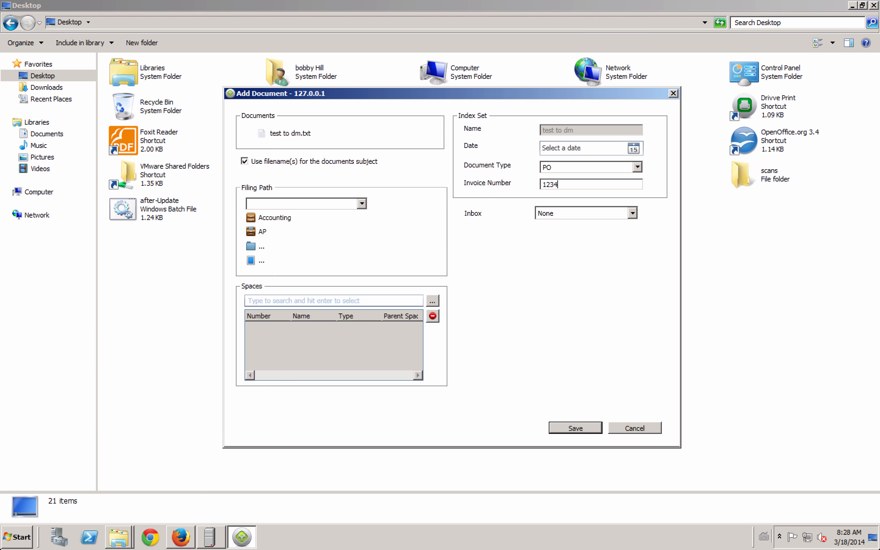
left_click(634, 149)
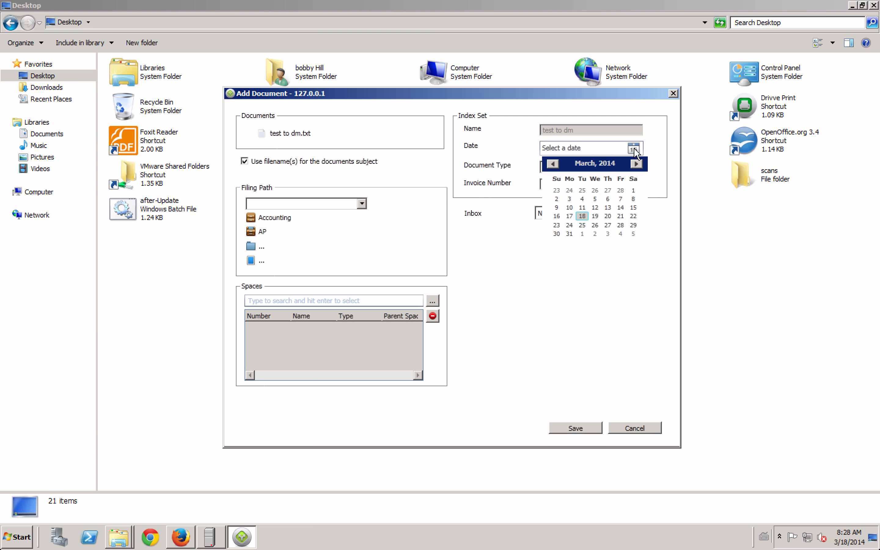
left_click(582, 216)
left_click(305, 300)
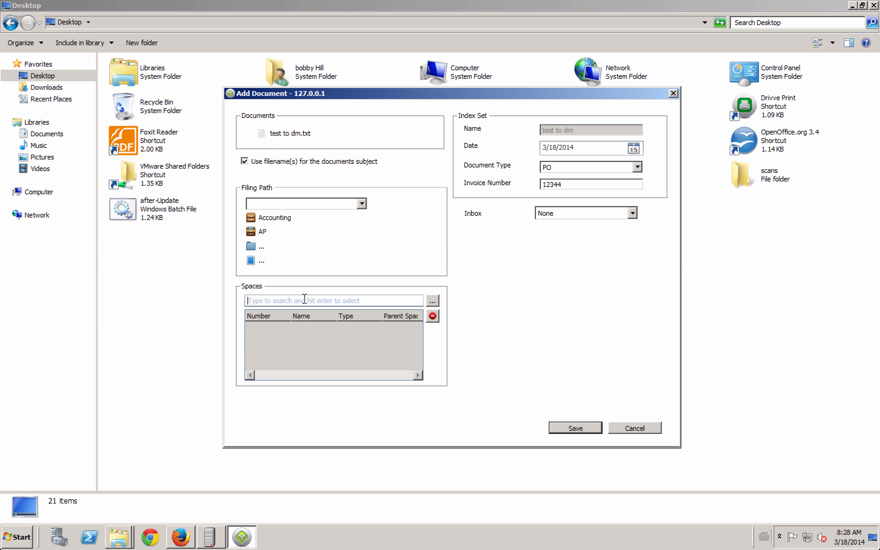
type("B")
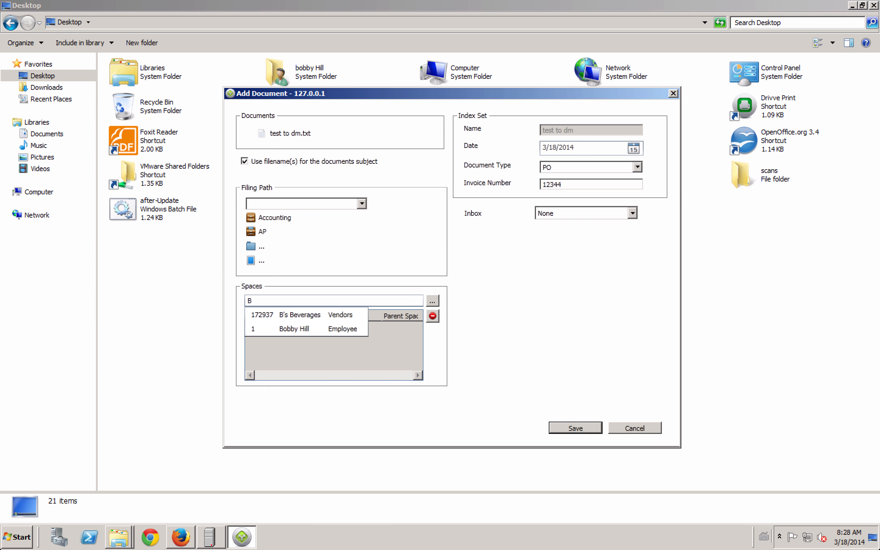
key("Down")
key("Return")
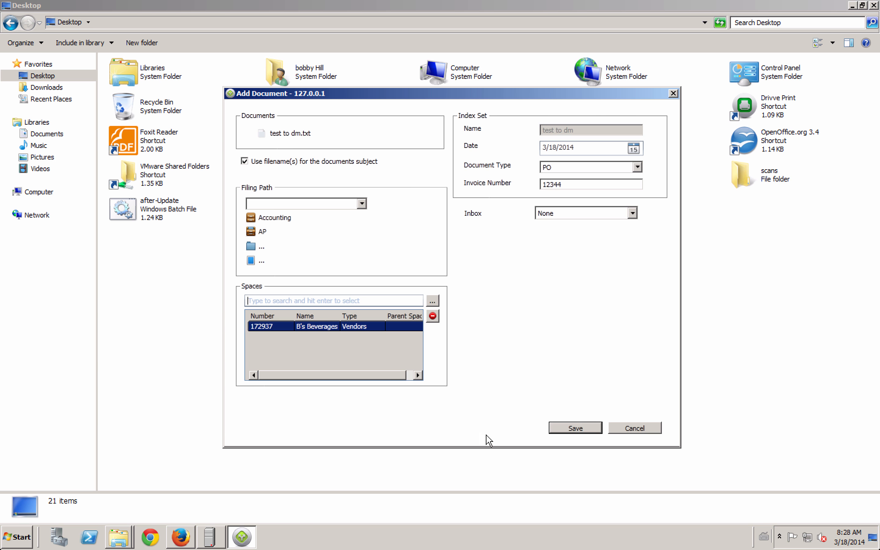
left_click(585, 430)
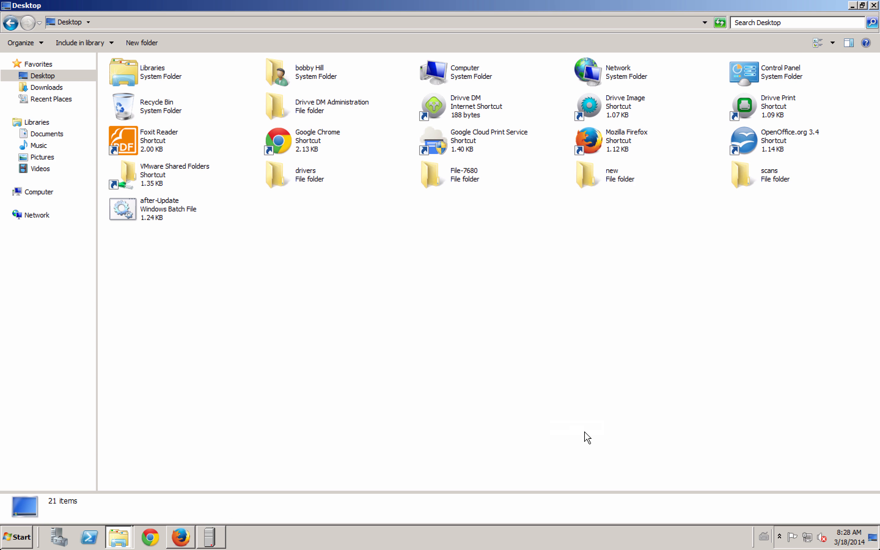
- Log in to the Drivve DM web page with the user name and password, declining to remember the password
left_click(182, 534)
double_click(165, 112)
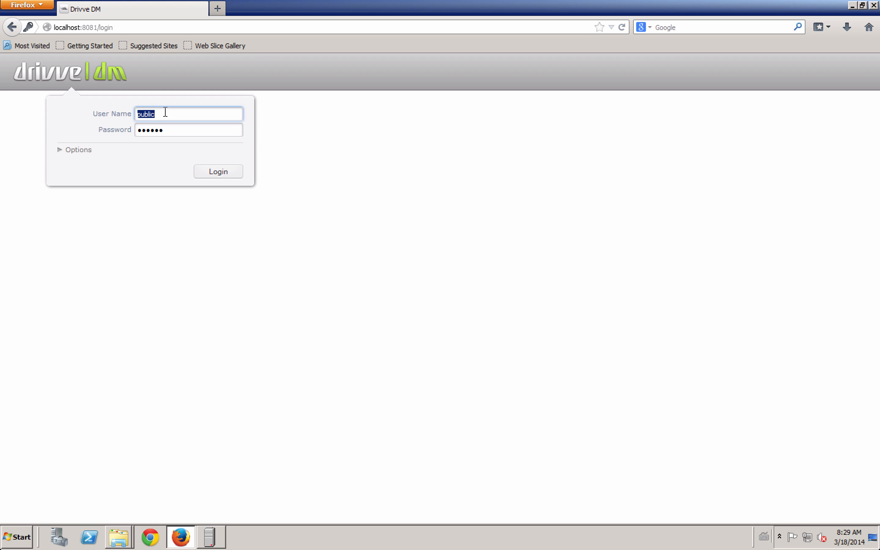
key("Tab")
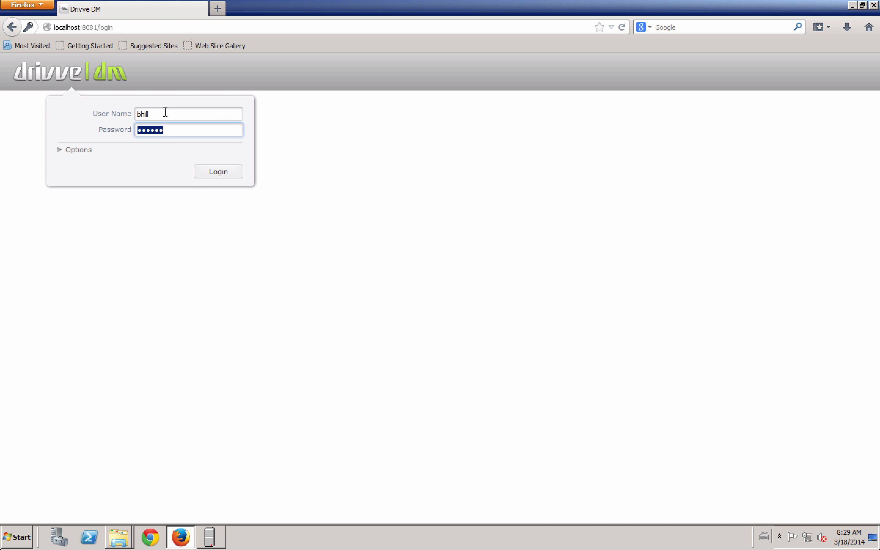
type("•••••••••")
key("Return")
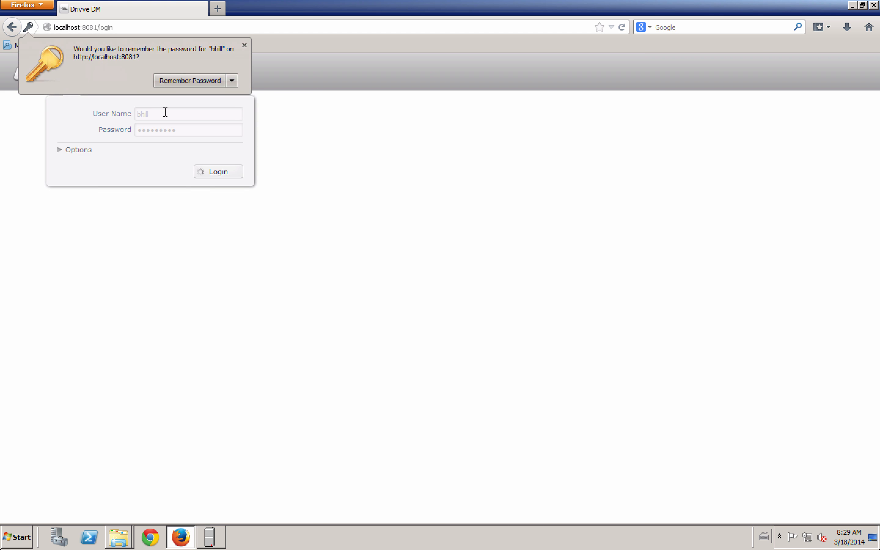
left_click(244, 46)
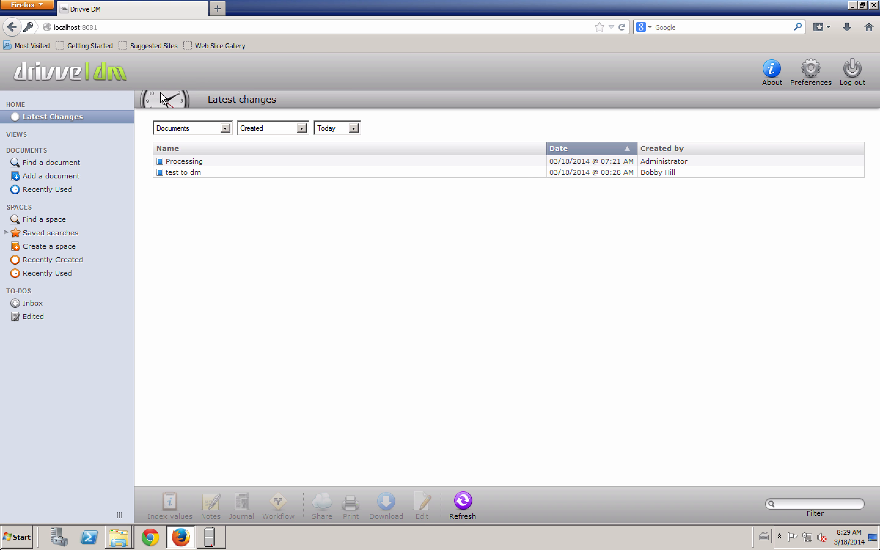
- Open test to dm in the document viewer, zoom to read its sdfsdvddvs text, and close the viewer
left_click(206, 174)
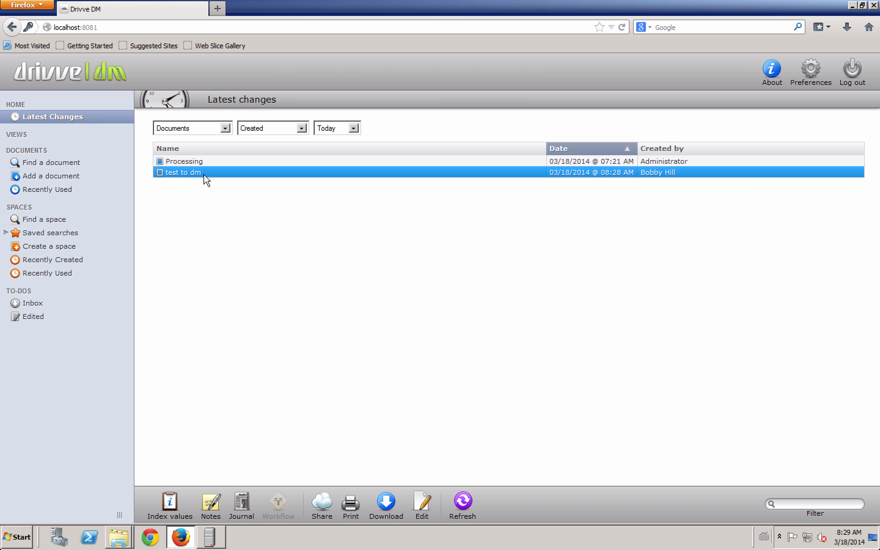
double_click(203, 176)
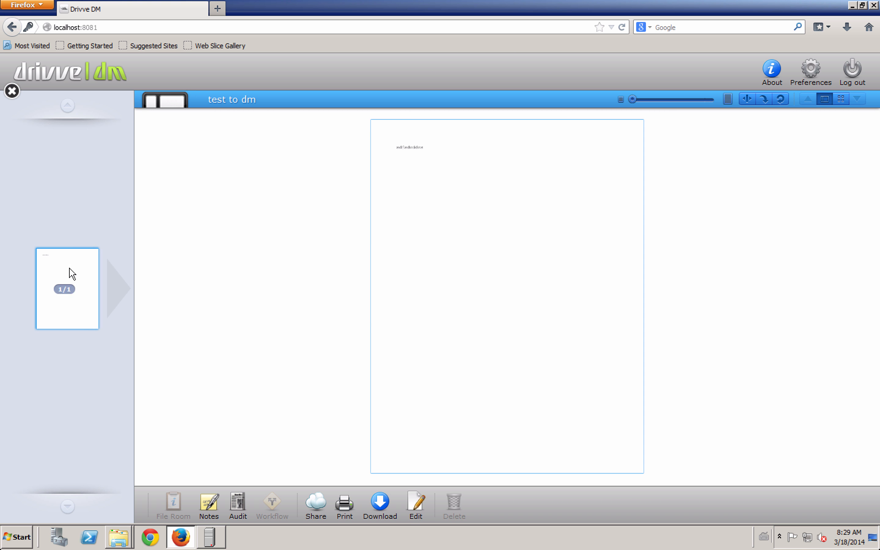
scroll(400, 149, "up", 5)
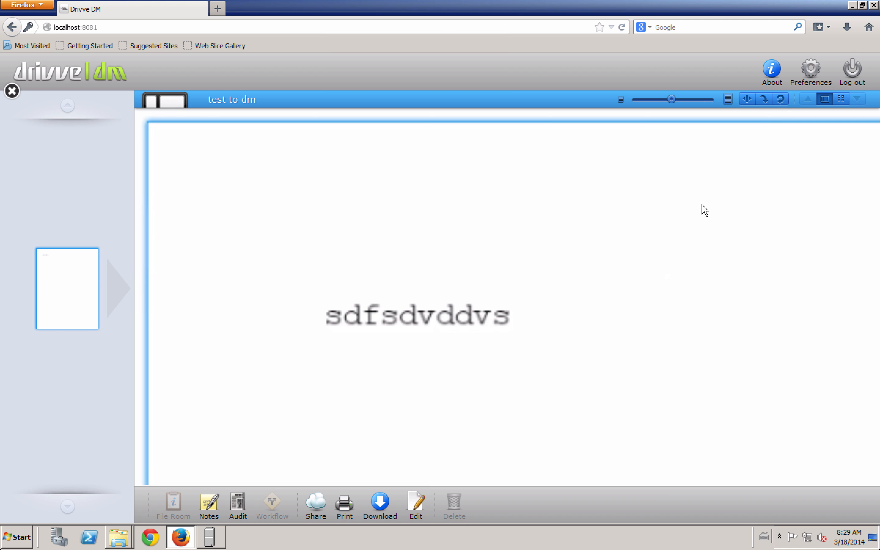
left_click_drag(676, 99, 652, 99)
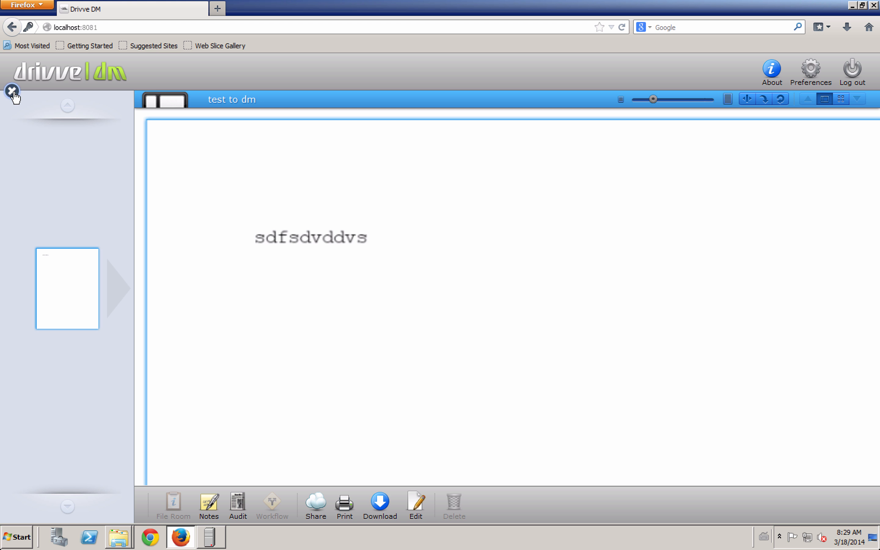
left_click(9, 89)
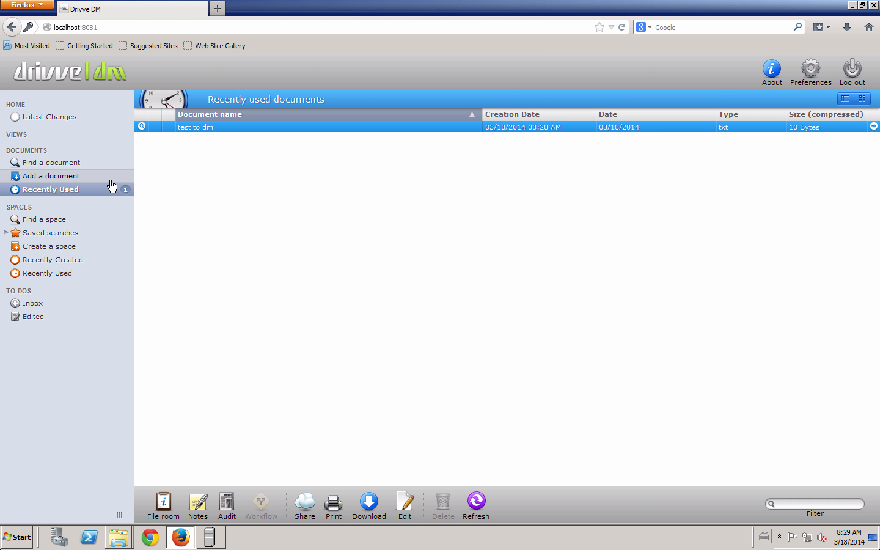
- Toggle test to dm's thumbnail preview, go to Find a document, and bring up the XML-Server window
left_click(142, 126)
left_click(142, 126)
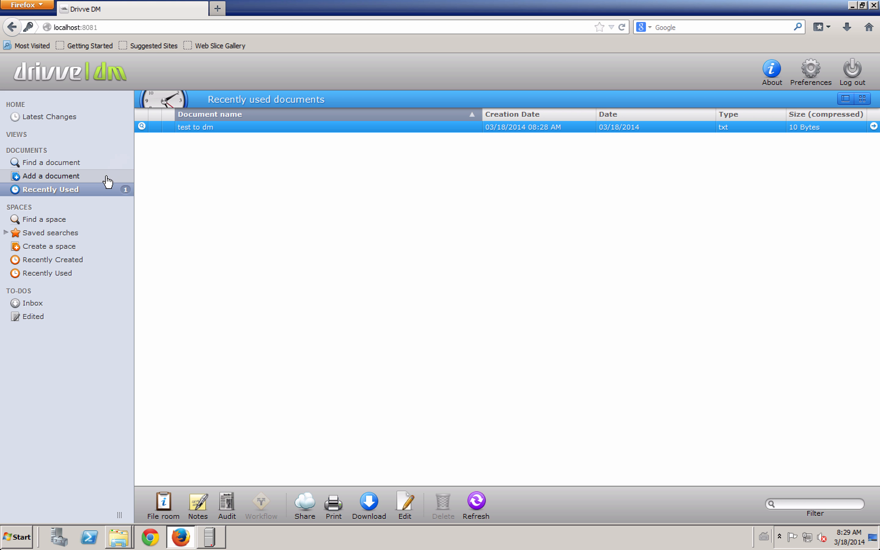
left_click(88, 166)
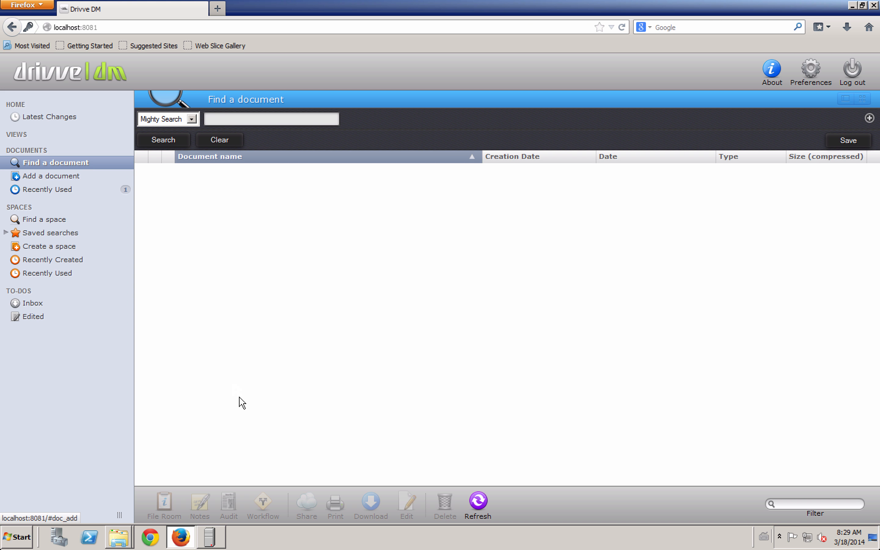
left_click(215, 542)
left_click(501, 230)
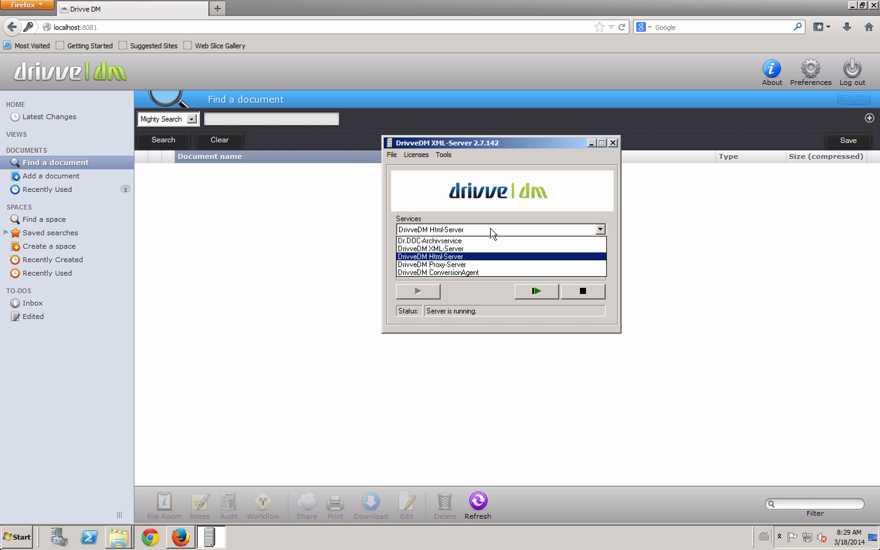
left_click(457, 269)
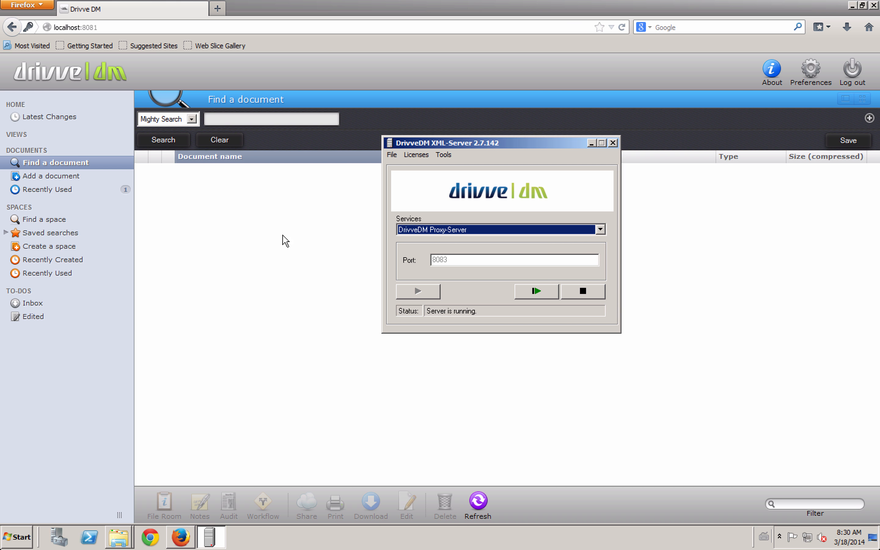
left_click(285, 240)
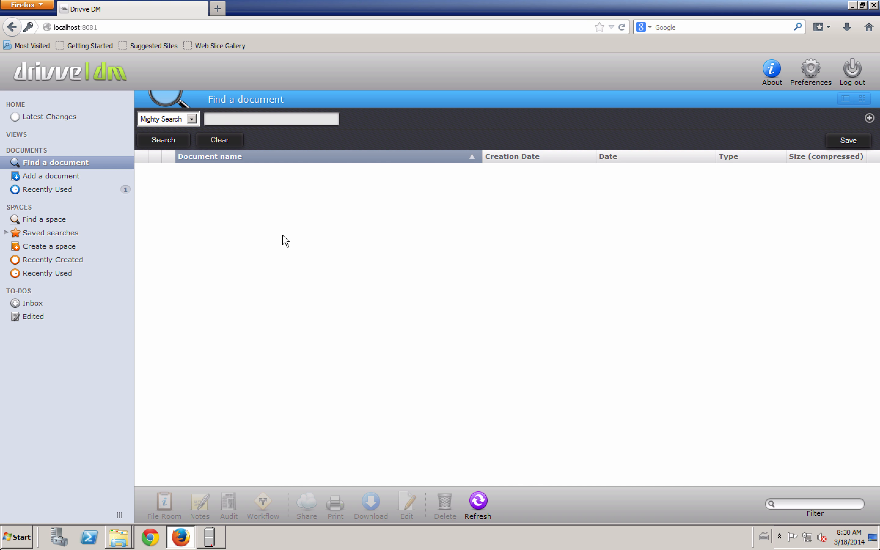